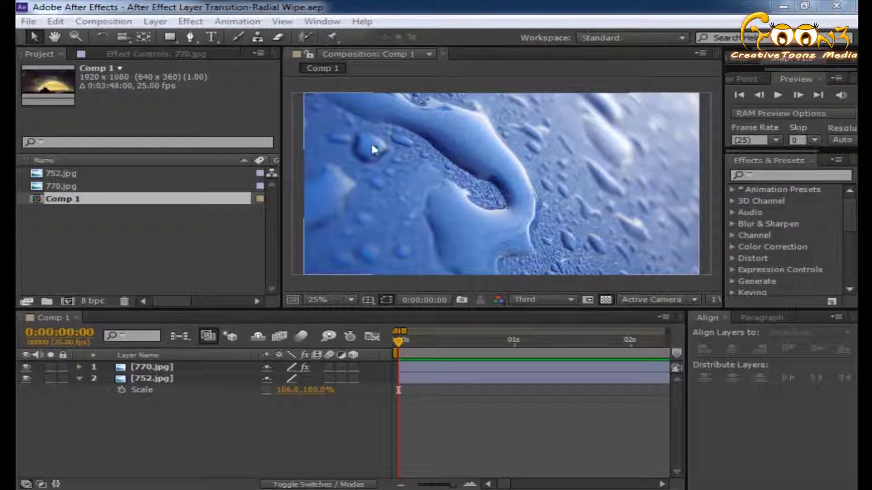
# Step: Show 770.jpg's Radial Wipe settings, preview Comp 1's transition twice, then stop playback
pyautogui.click(135, 52)
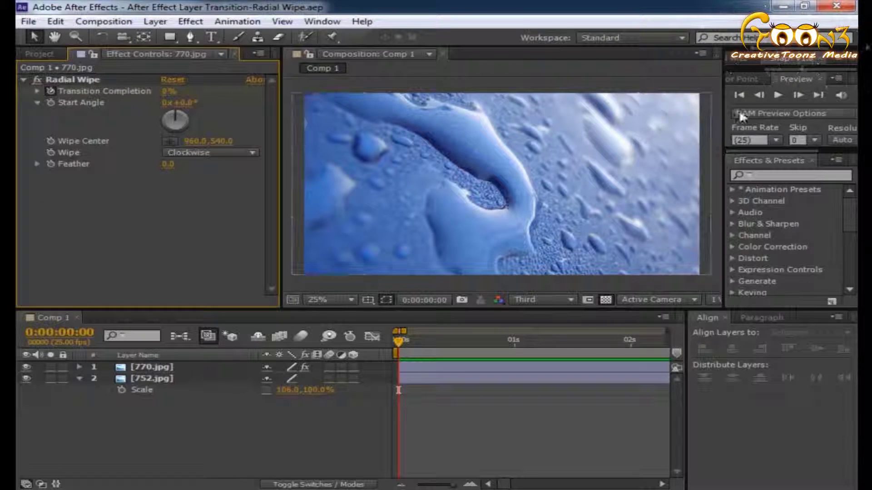
pyautogui.click(738, 95)
pyautogui.click(777, 95)
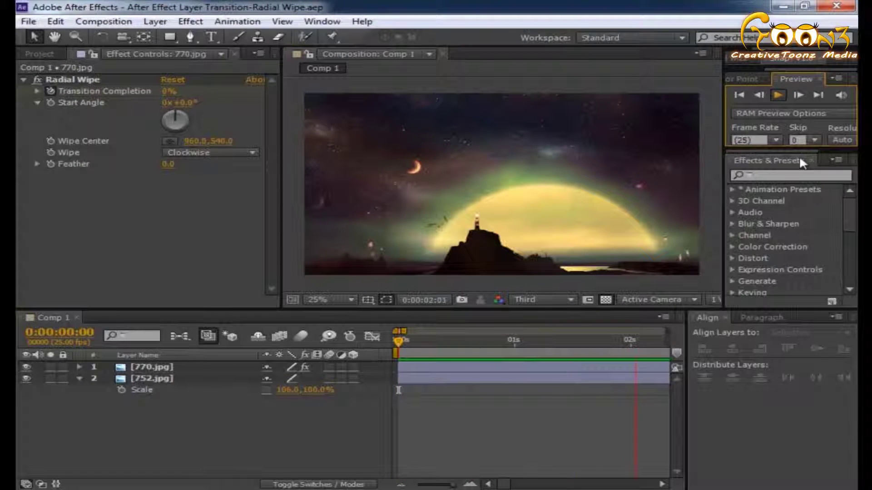
pyautogui.click(740, 94)
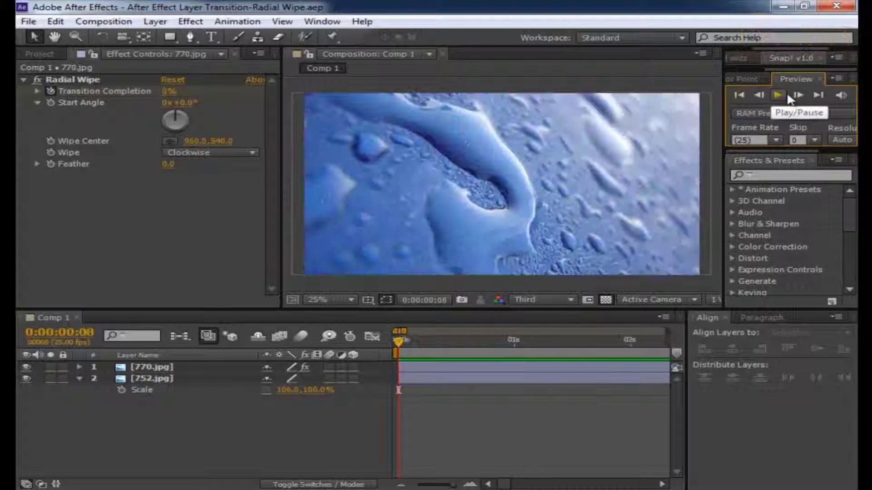
pyautogui.click(785, 95)
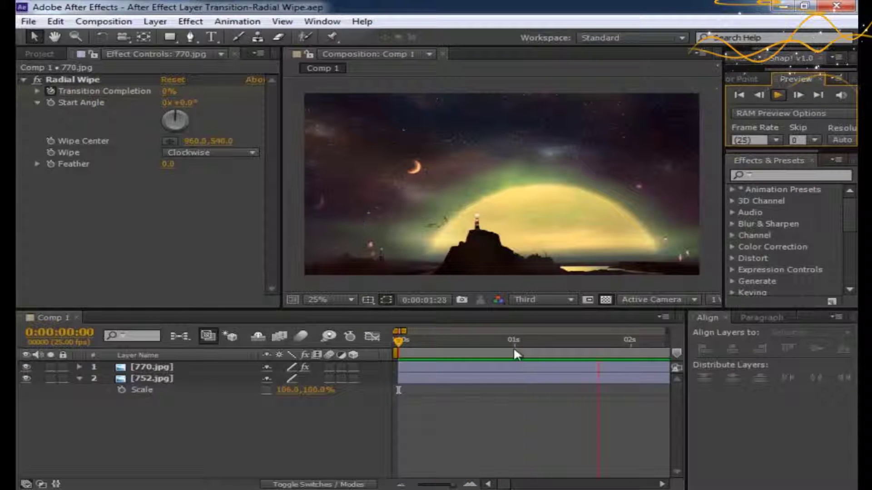
pyautogui.press('space')
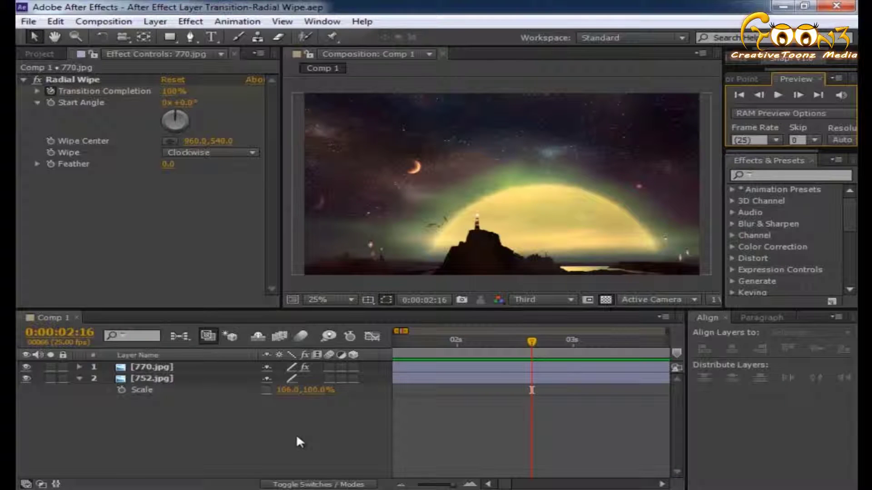
# Step: Create a new composition, Comp 2, with the default settings
pyautogui.click(100, 23)
pyautogui.click(123, 36)
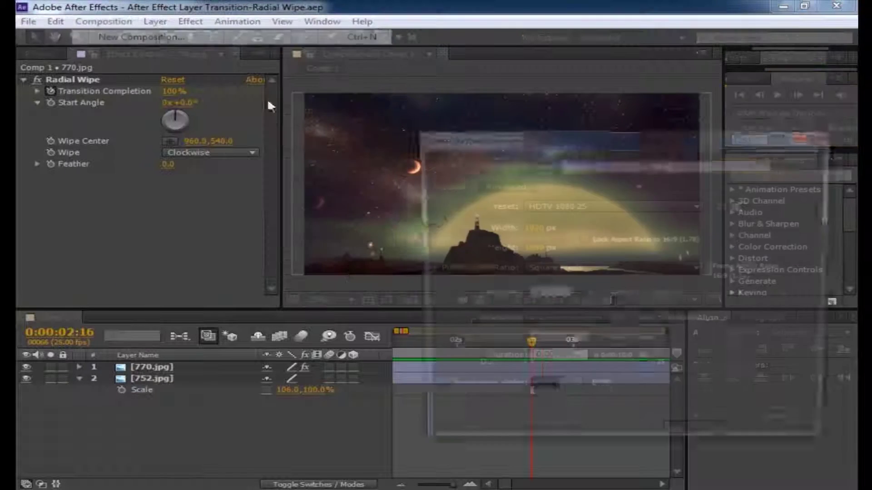
pyautogui.click(721, 434)
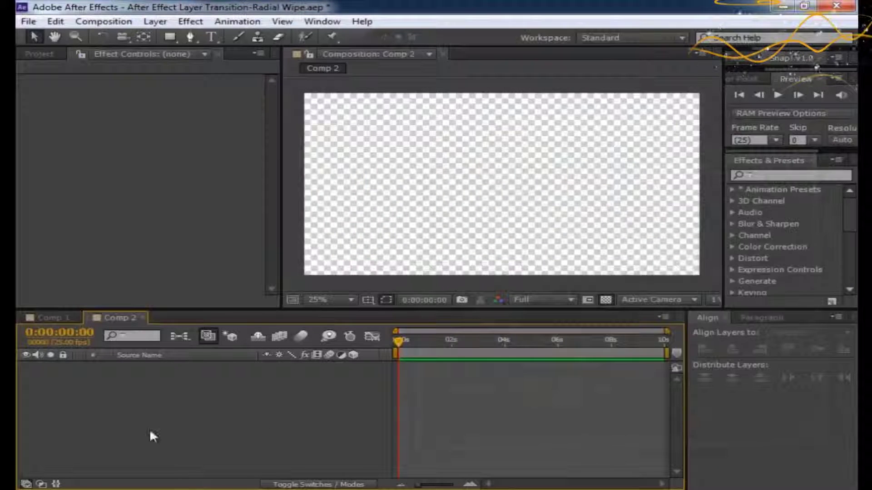
# Step: Add 752.jpg and 770.jpg to Comp 2 as stacked layers
pyautogui.click(39, 54)
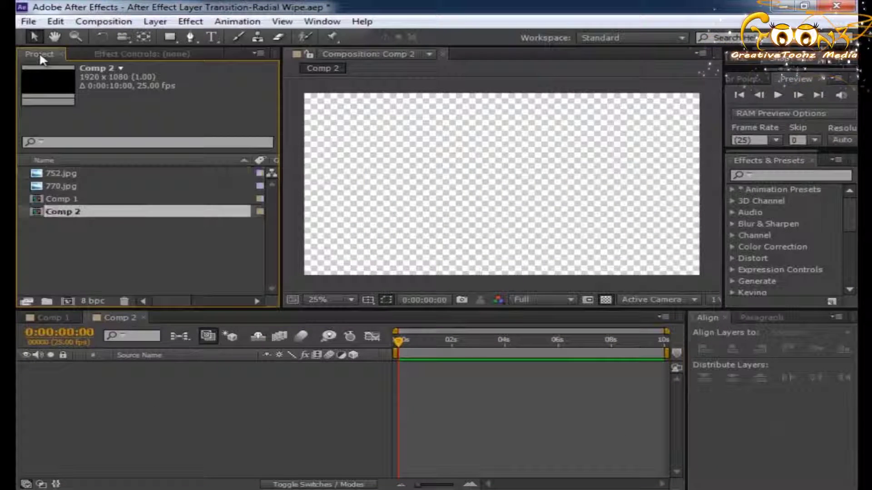
pyautogui.click(51, 172)
pyautogui.moveTo(113, 185); pyautogui.dragTo(311, 428)
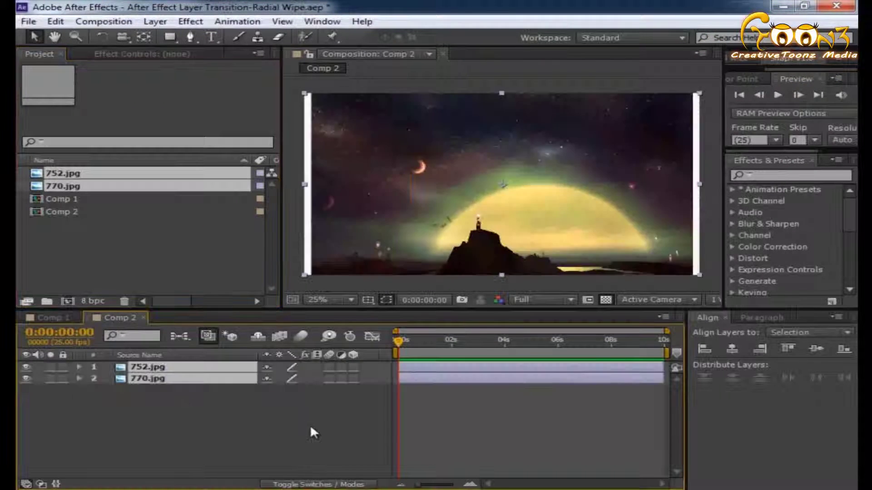
pyautogui.click(207, 424)
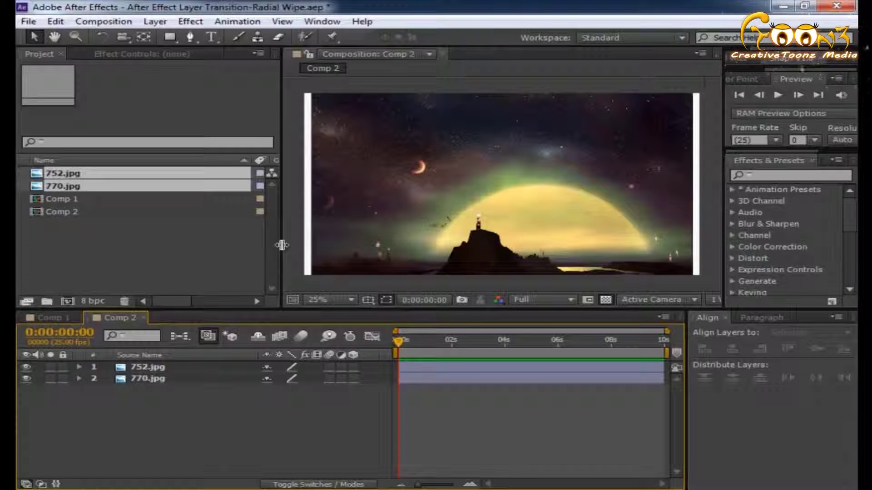
# Step: Apply the Radial Wipe transition effect to the top 752.jpg layer
pyautogui.moveTo(282, 245); pyautogui.dragTo(222, 245)
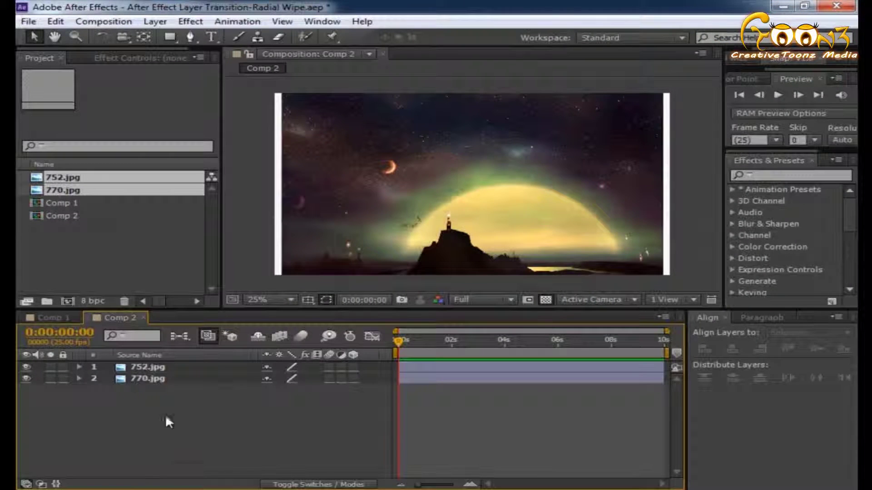
pyautogui.click(156, 366)
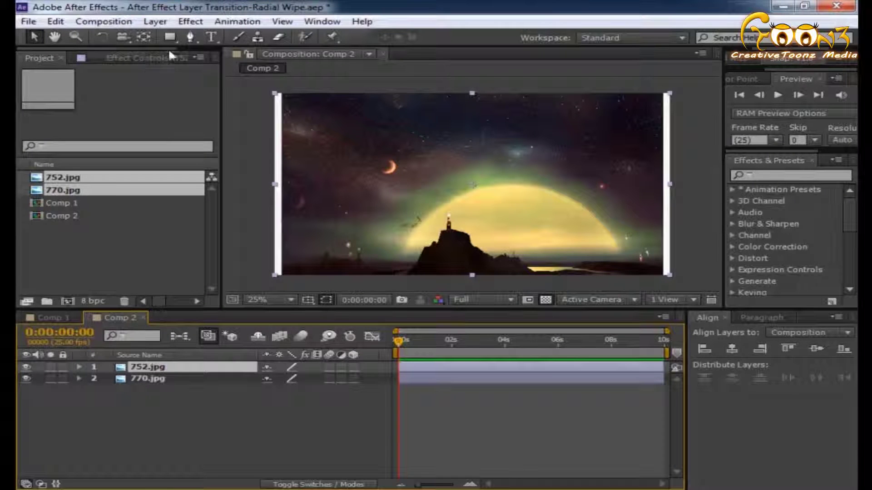
pyautogui.click(179, 22)
pyautogui.moveTo(223, 368)
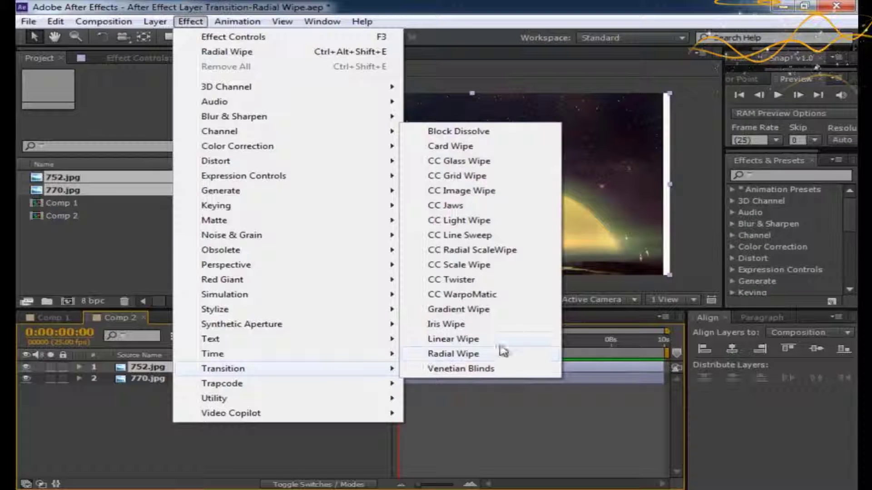
pyautogui.click(490, 354)
pyautogui.click(200, 436)
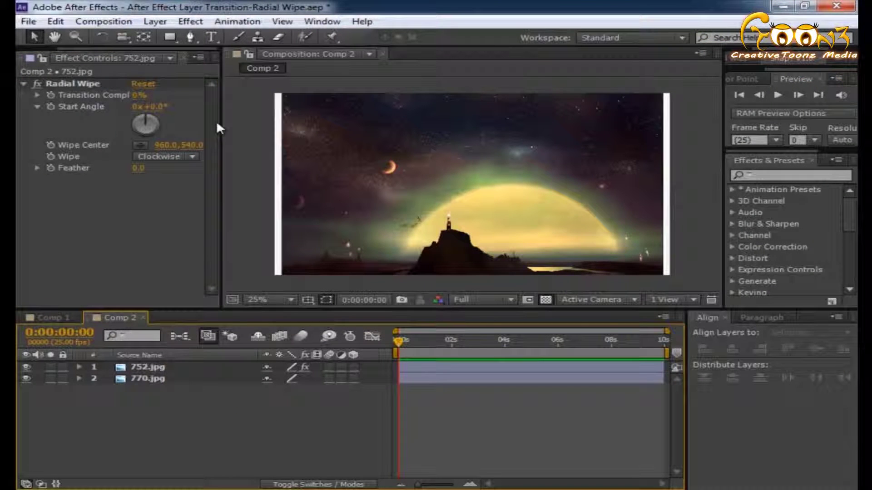
# Step: Raise Transition Completion to 24%, then try start angles and return to 0°
pyautogui.moveTo(221, 119); pyautogui.dragTo(279, 119)
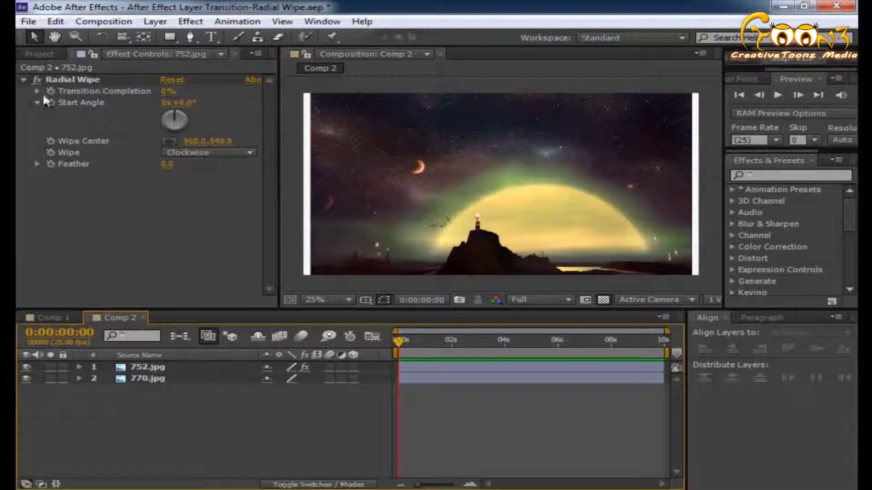
pyautogui.moveTo(167, 91); pyautogui.dragTo(183, 89)
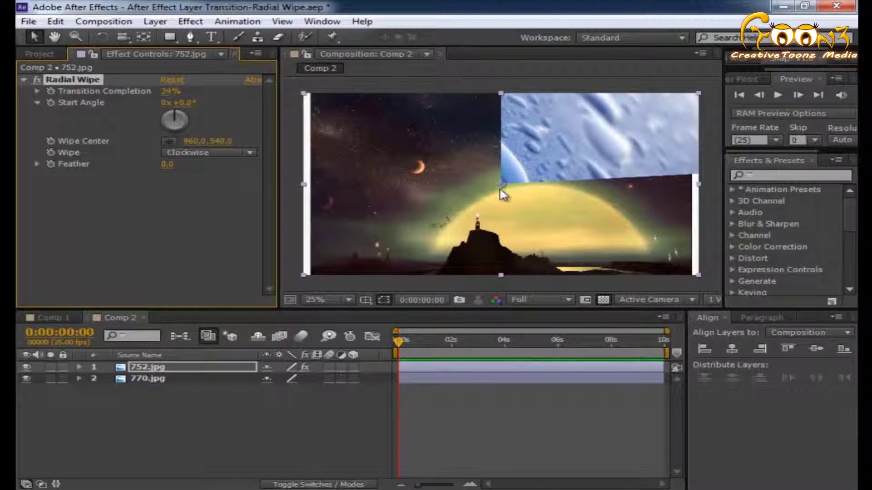
pyautogui.moveTo(183, 102); pyautogui.dragTo(198, 102)
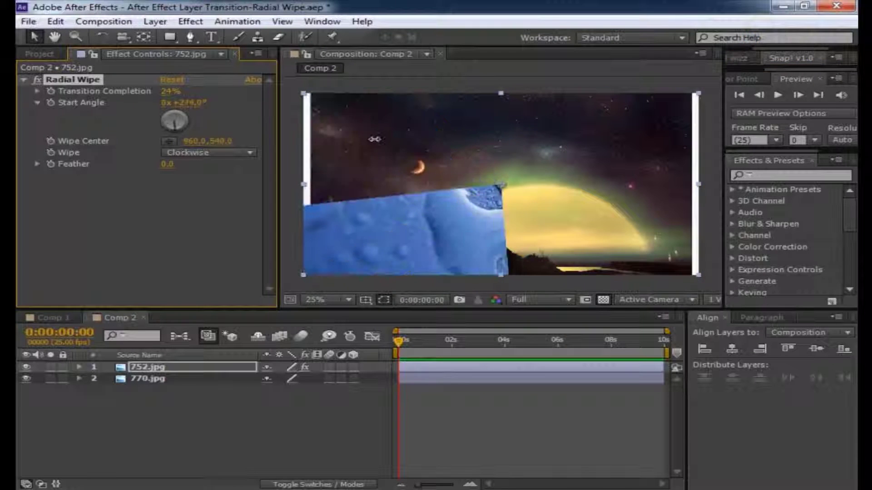
pyautogui.moveTo(184, 102); pyautogui.dragTo(222, 148)
pyautogui.moveTo(242, 196); pyautogui.dragTo(214, 214)
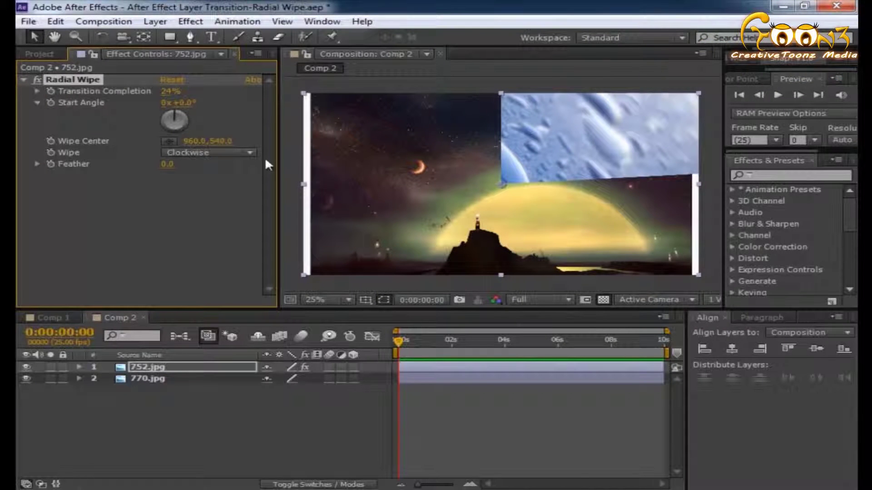
# Step: Try moving the wipe center, then restore it to 960, 540
pyautogui.moveTo(501, 191); pyautogui.dragTo(301, 274)
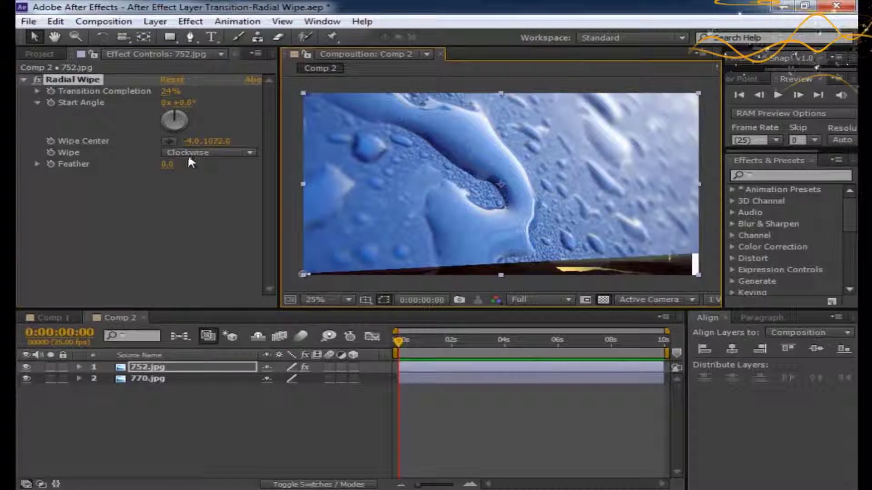
pyautogui.click(198, 141)
pyautogui.moveTo(189, 145); pyautogui.dragTo(199, 145)
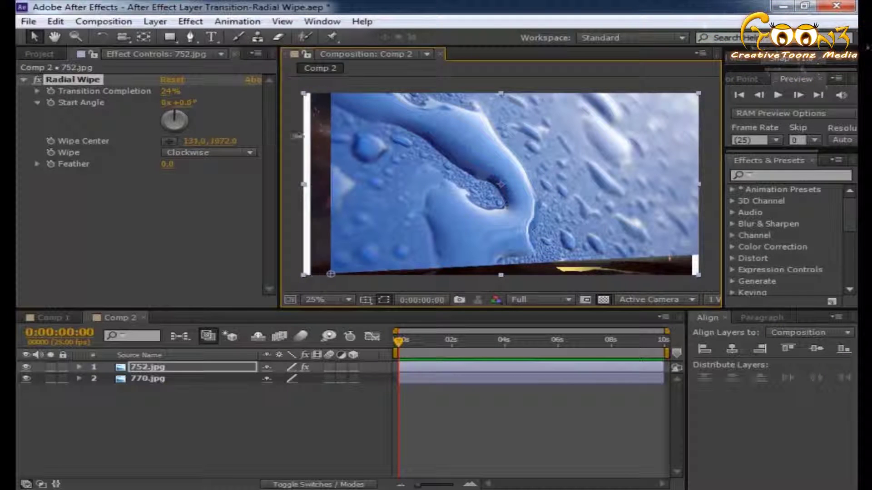
pyautogui.click(18, 119)
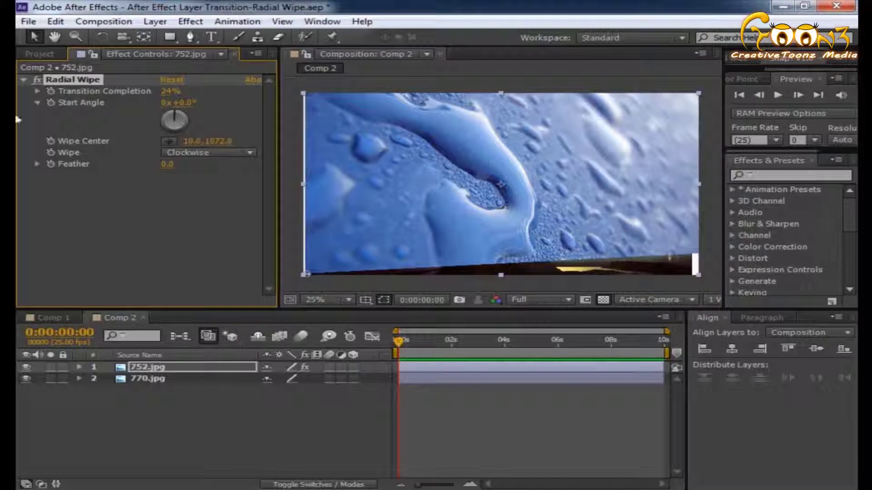
pyautogui.hotkey('ctrl', 'z')
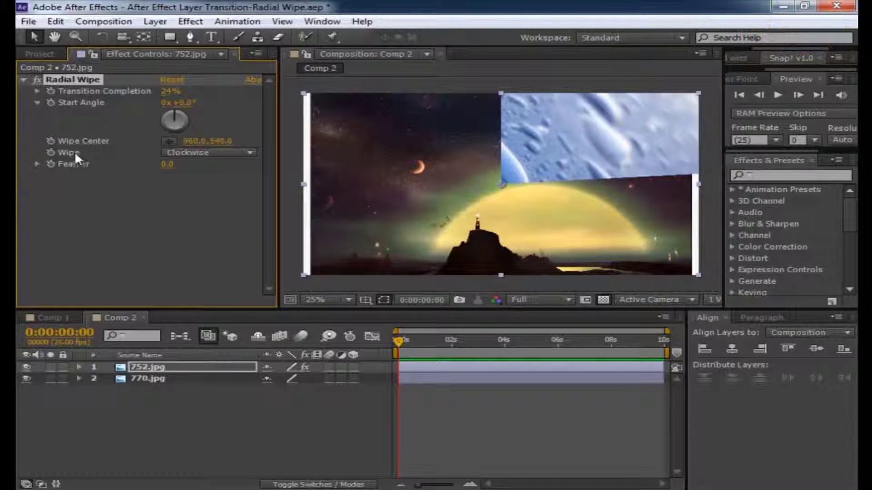
# Step: Try Counterclockwise, then set Wipe to Both and Transition Completion to 12%
pyautogui.click(189, 151)
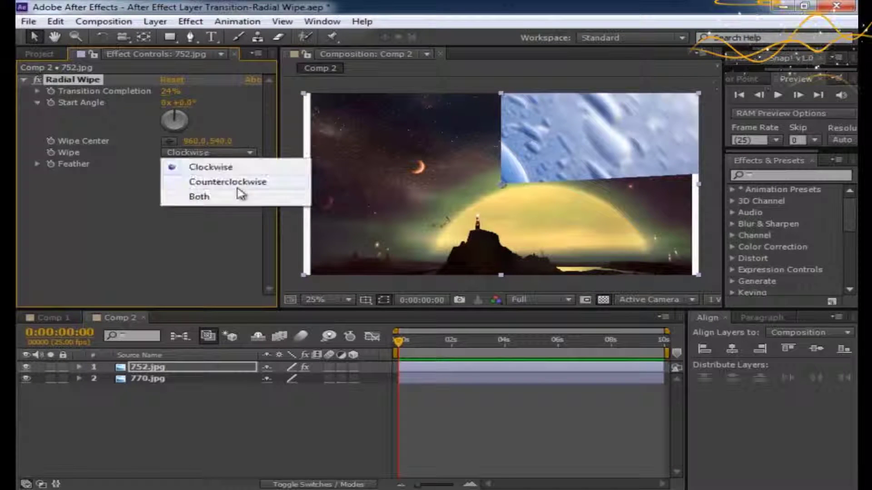
pyautogui.click(228, 181)
pyautogui.click(208, 151)
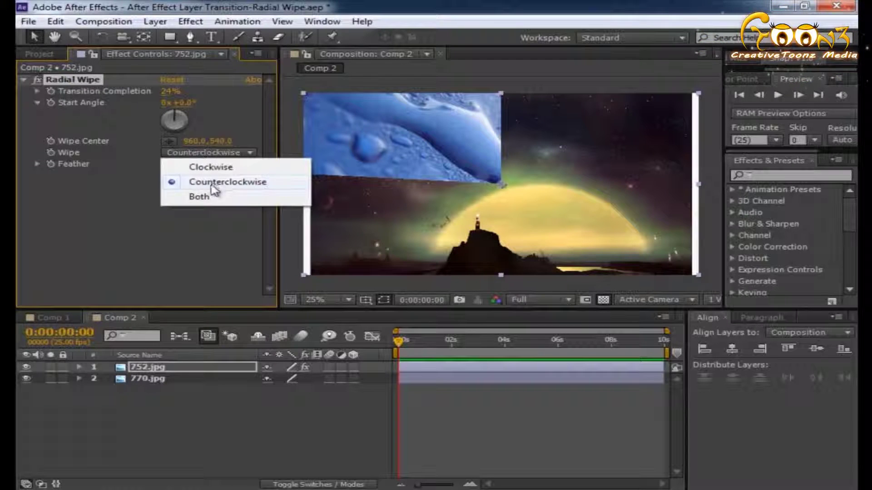
pyautogui.click(201, 197)
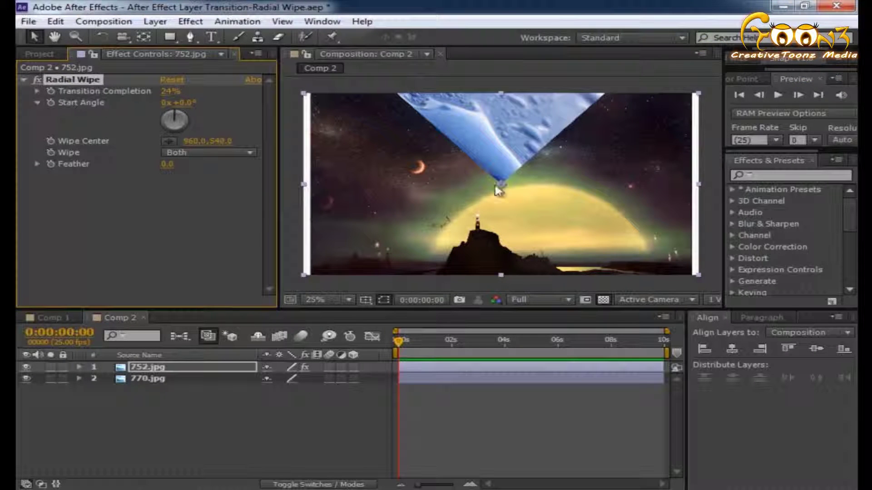
pyautogui.moveTo(170, 93)
pyautogui.mouseDown()
pyautogui.moveTo(198, 93)
pyautogui.moveTo(146, 94)
pyautogui.moveTo(220, 100)
pyautogui.moveTo(172, 102)
pyautogui.mouseUp()
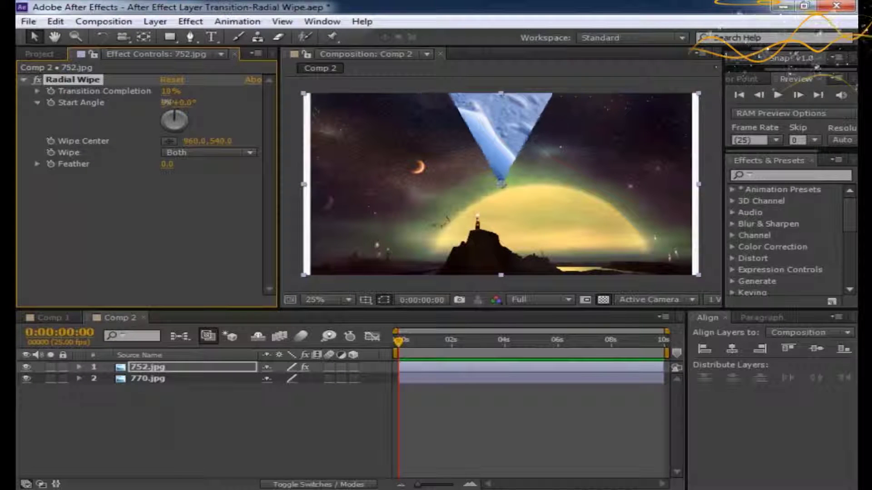
pyautogui.moveTo(172, 102); pyautogui.dragTo(174, 141)
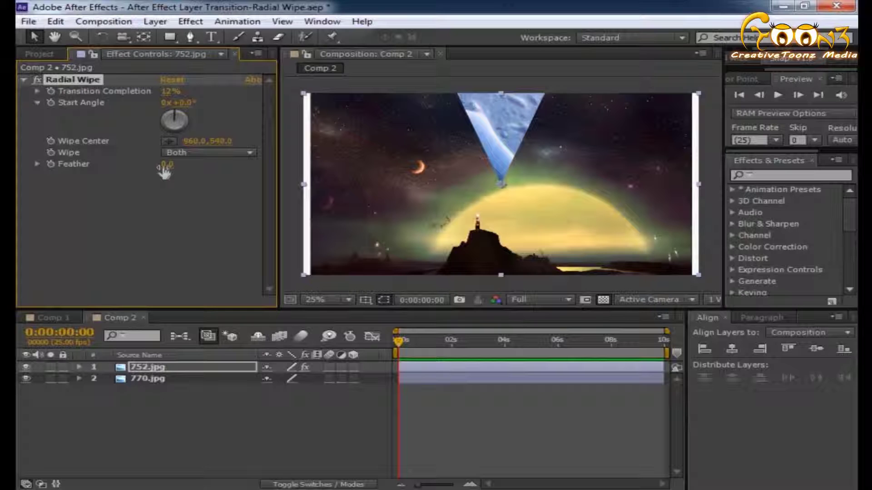
# Step: Set Feather to 136, then sweep Transition Completion through its range down to 0%
pyautogui.moveTo(163, 170); pyautogui.dragTo(265, 170)
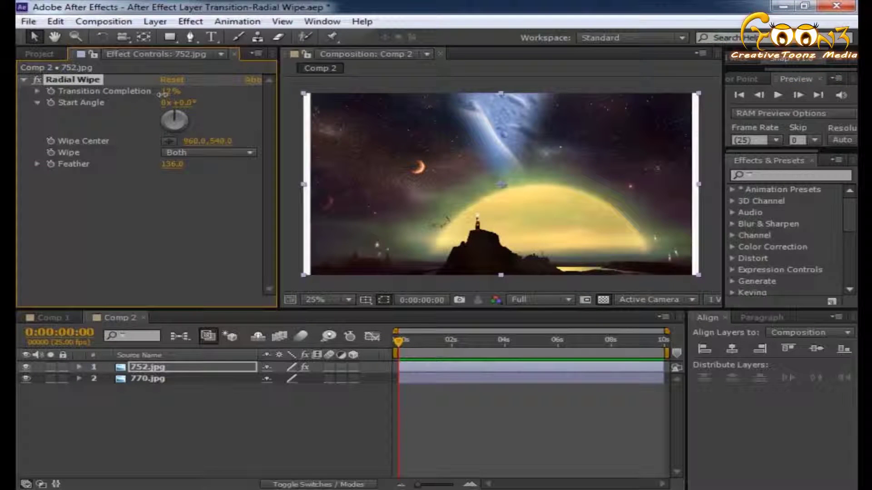
pyautogui.moveTo(163, 94)
pyautogui.mouseDown()
pyautogui.moveTo(248, 104)
pyautogui.moveTo(157, 108)
pyautogui.moveTo(246, 112)
pyautogui.moveTo(206, 114)
pyautogui.moveTo(129, 102)
pyautogui.mouseUp()
# Step: Keyframe Transition Completion at 0% at 0s and 100% at 1s
pyautogui.press(';')
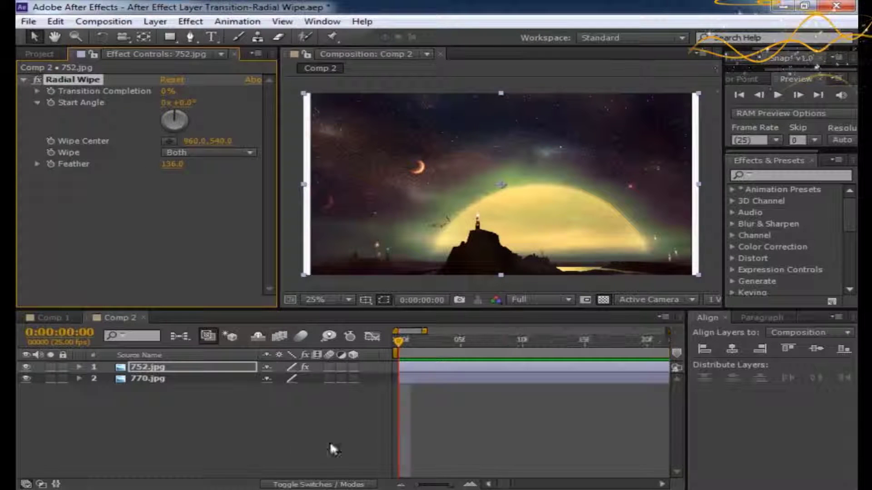
pyautogui.press('-')
pyautogui.press('-')
pyautogui.press('-')
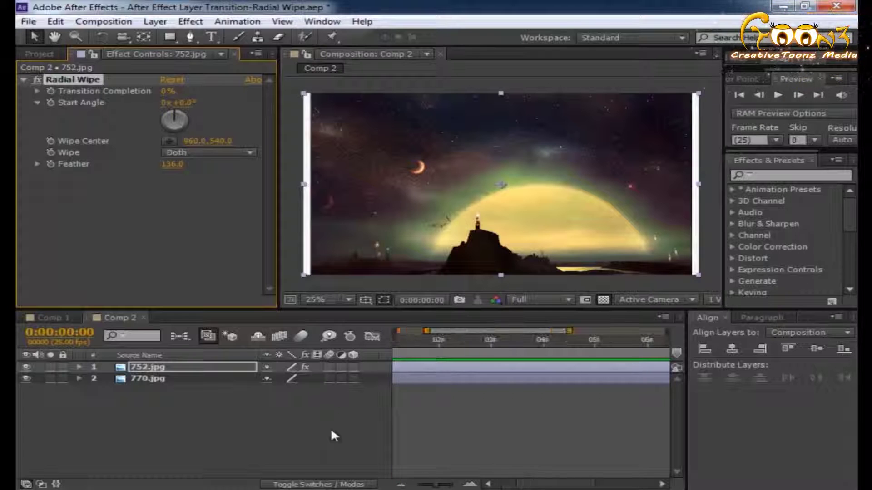
pyautogui.moveTo(558, 484); pyautogui.dragTo(497, 485)
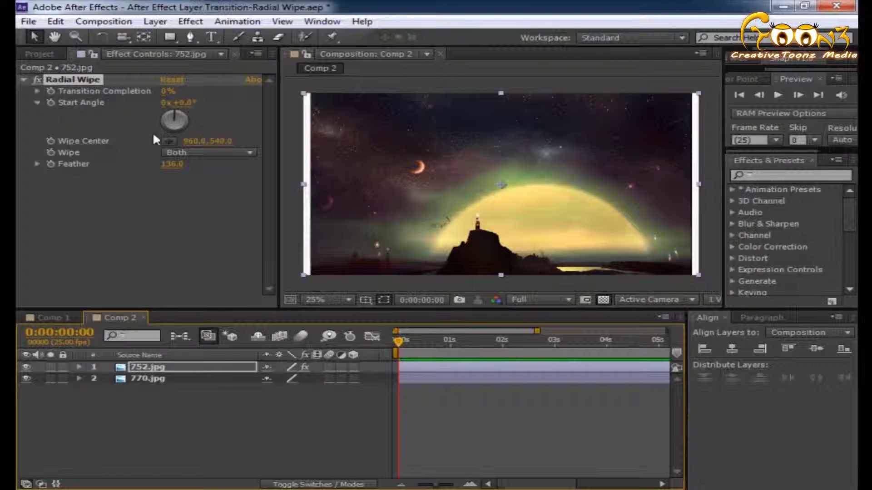
pyautogui.click(52, 88)
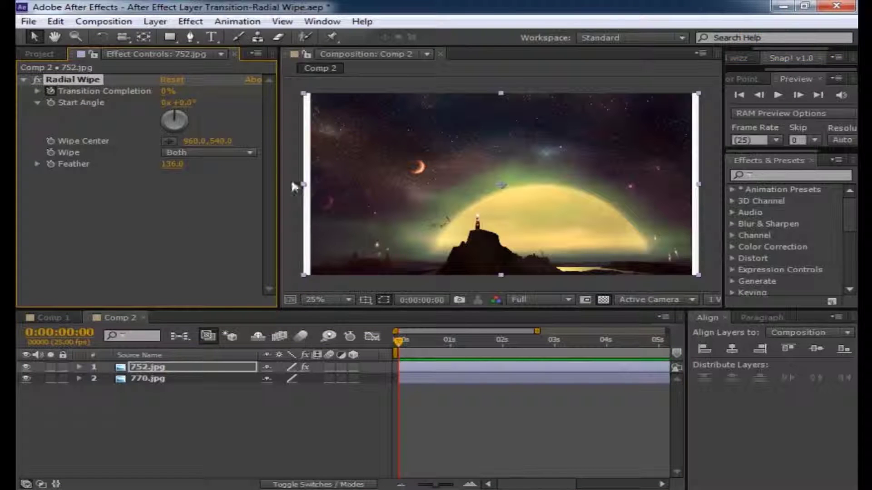
pyautogui.click(448, 338)
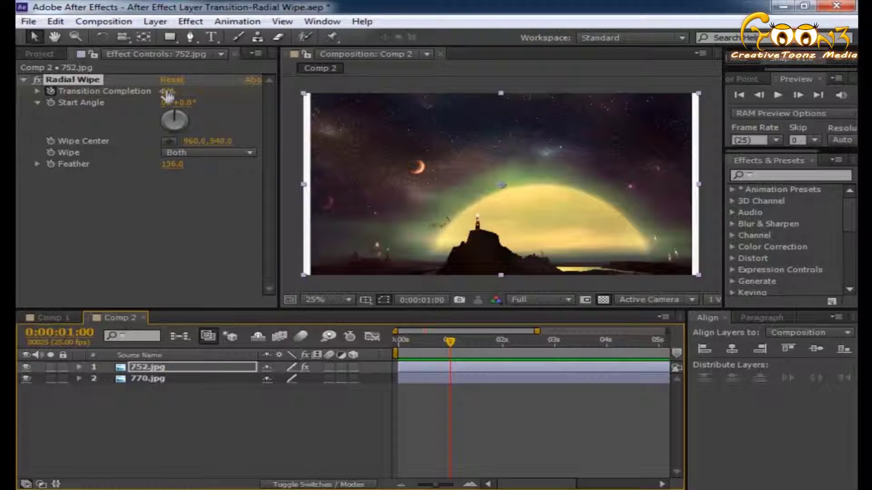
pyautogui.moveTo(167, 94); pyautogui.dragTo(372, 222)
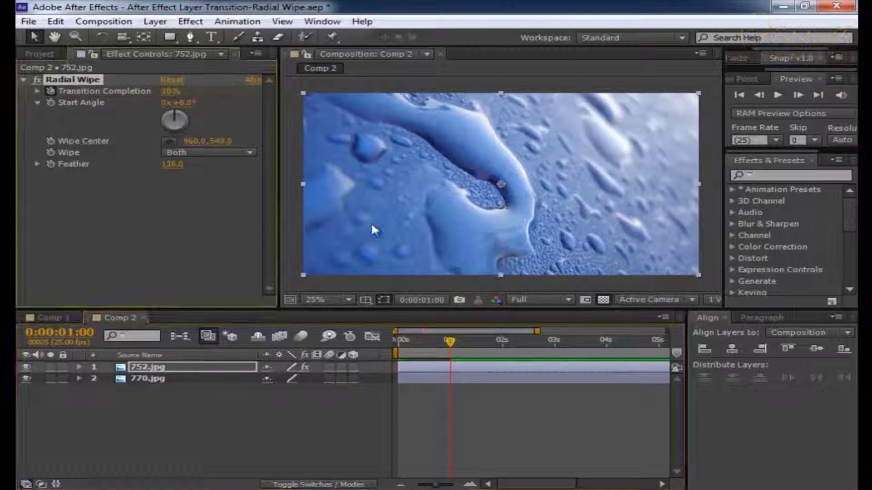
pyautogui.moveTo(179, 91); pyautogui.dragTo(252, 421)
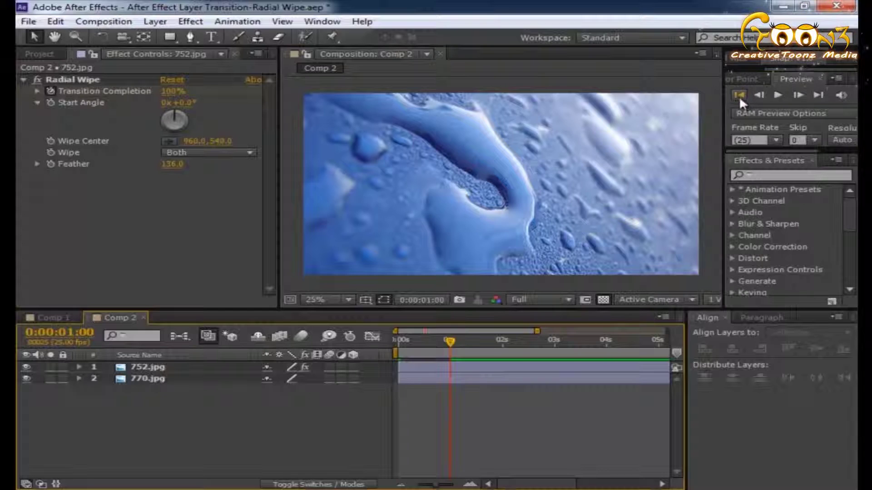
# Step: Preview Comp 2's wipe from the first frame, then stop playback
pyautogui.click(739, 94)
pyautogui.click(777, 95)
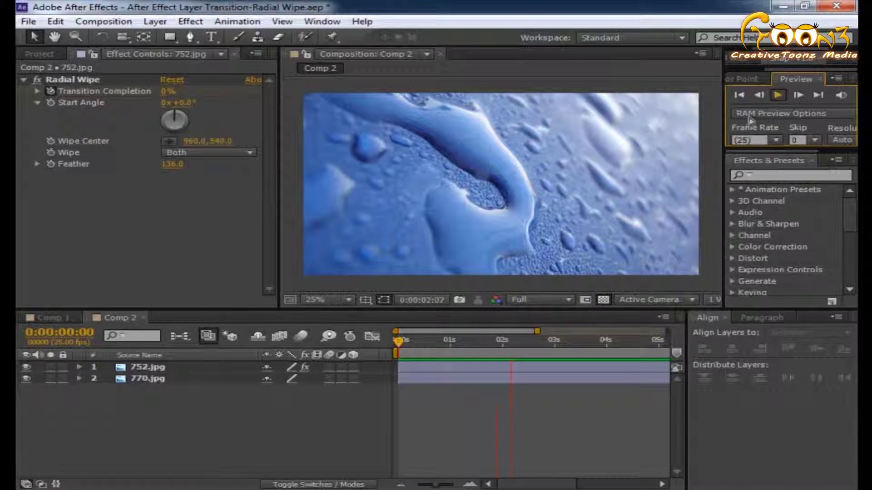
pyautogui.click(238, 431)
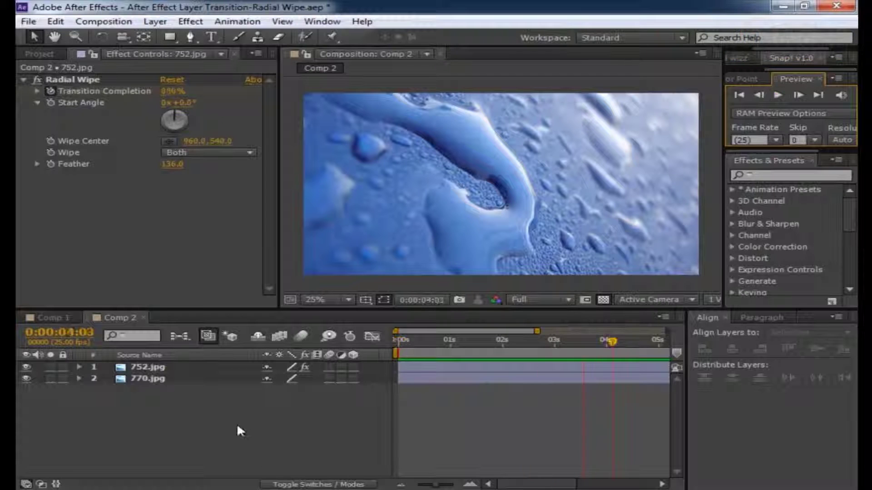